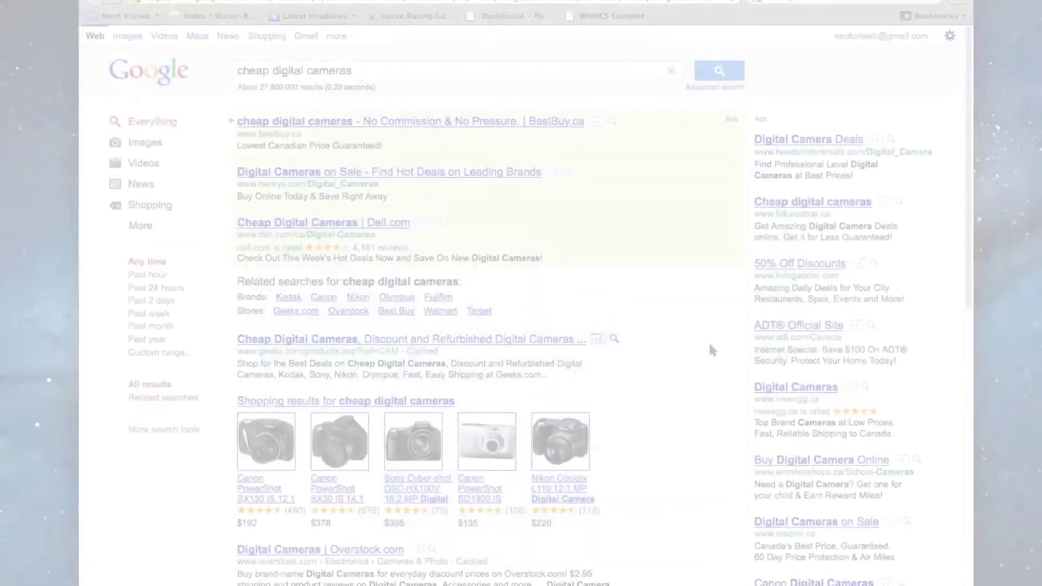
- Scroll through the 'cheap digital cameras' search results to look over their +1 marks
{"action": "scroll", "coordinate": [710, 344], "scroll_direction": "down", "scroll_amount": 4}
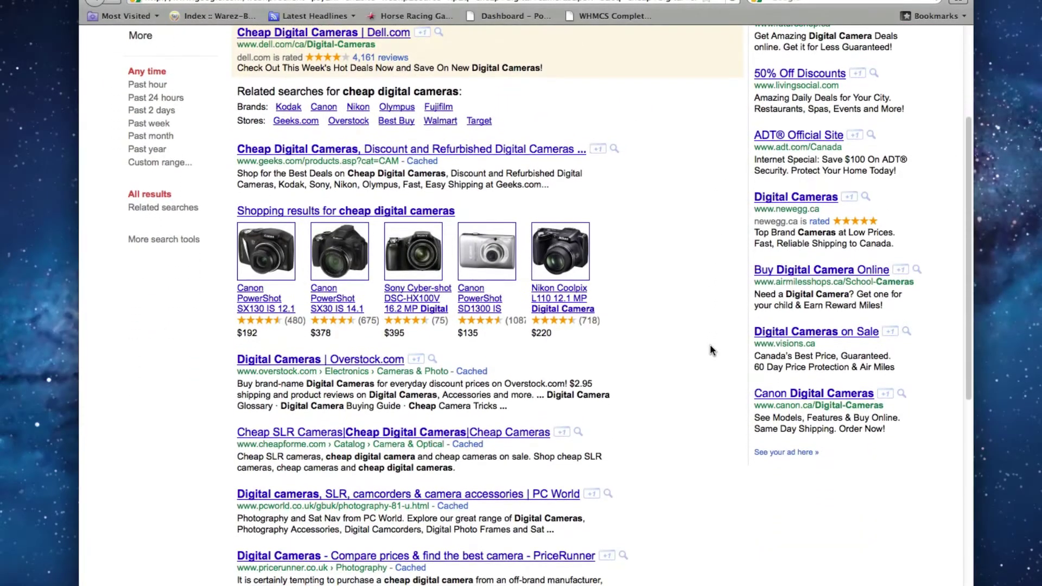
{"action": "scroll", "coordinate": [709, 344], "scroll_direction": "down", "scroll_amount": 1}
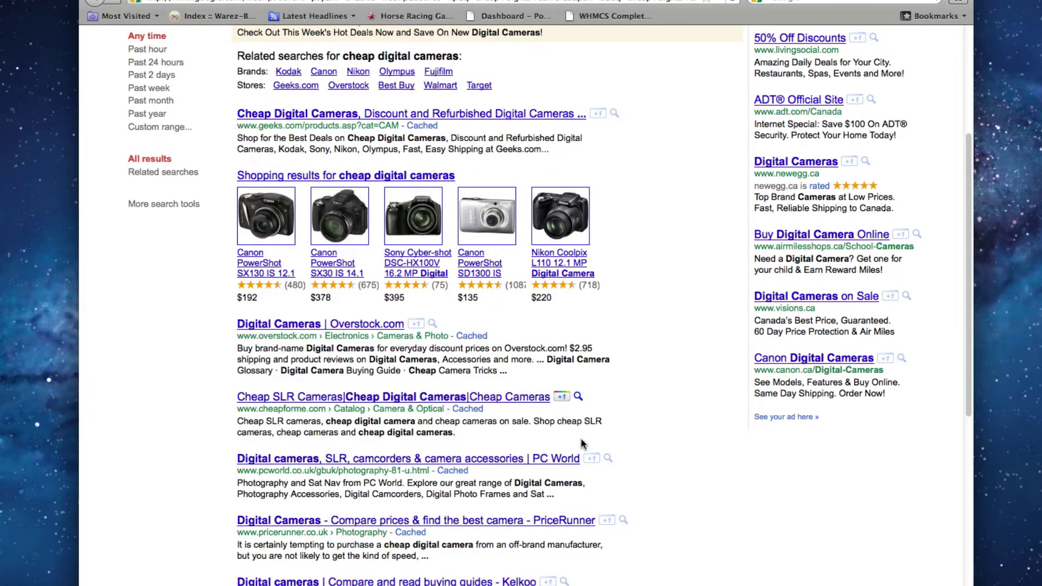
{"action": "scroll", "coordinate": [592, 460], "scroll_direction": "down", "scroll_amount": 3}
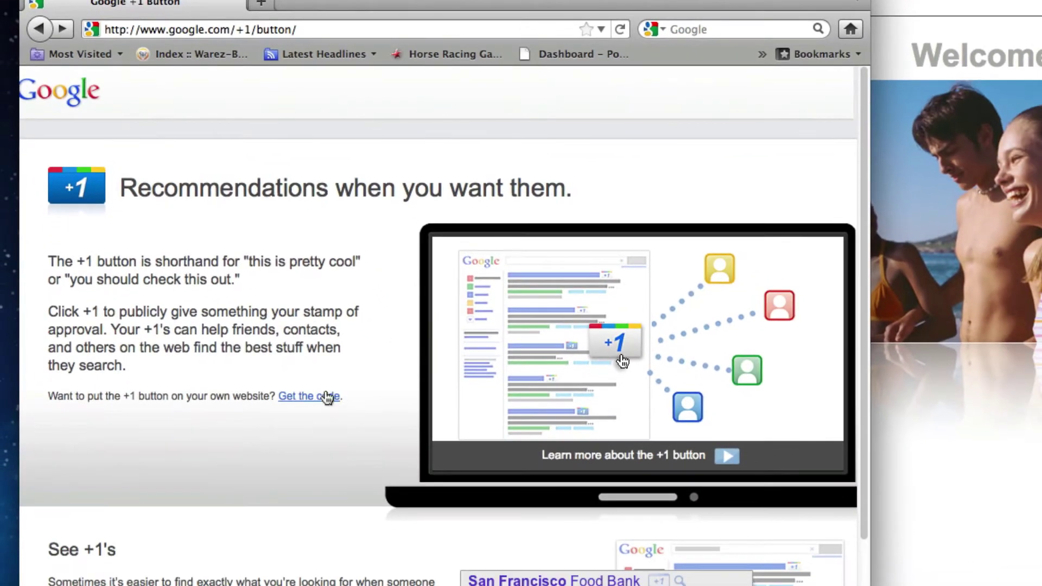
- Open the custom +1 button generator, preview Small, Medium and Tall sizes, then return to Standard
{"action": "left_click", "coordinate": [312, 397]}
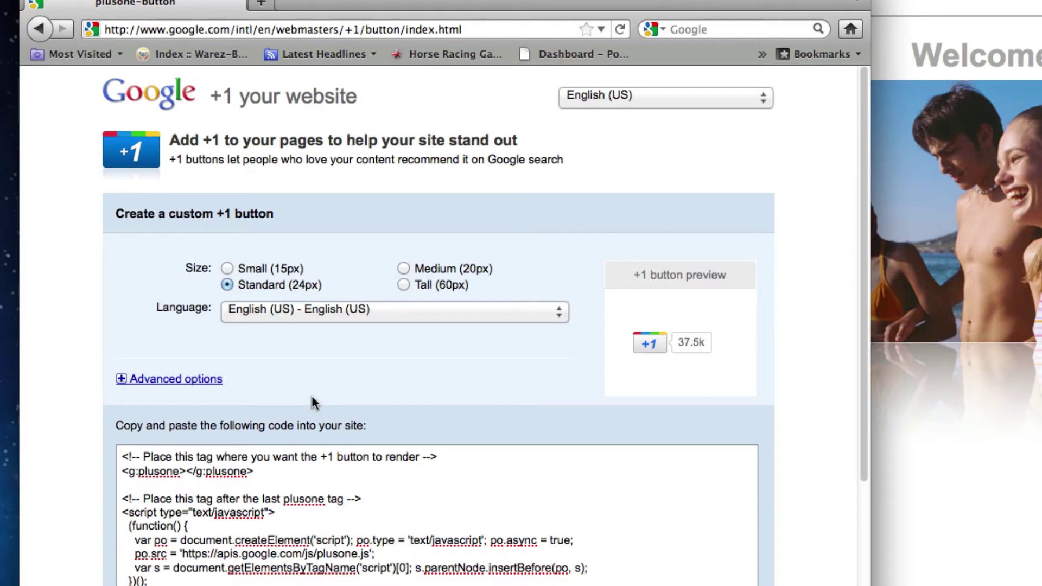
{"action": "left_click", "coordinate": [229, 271]}
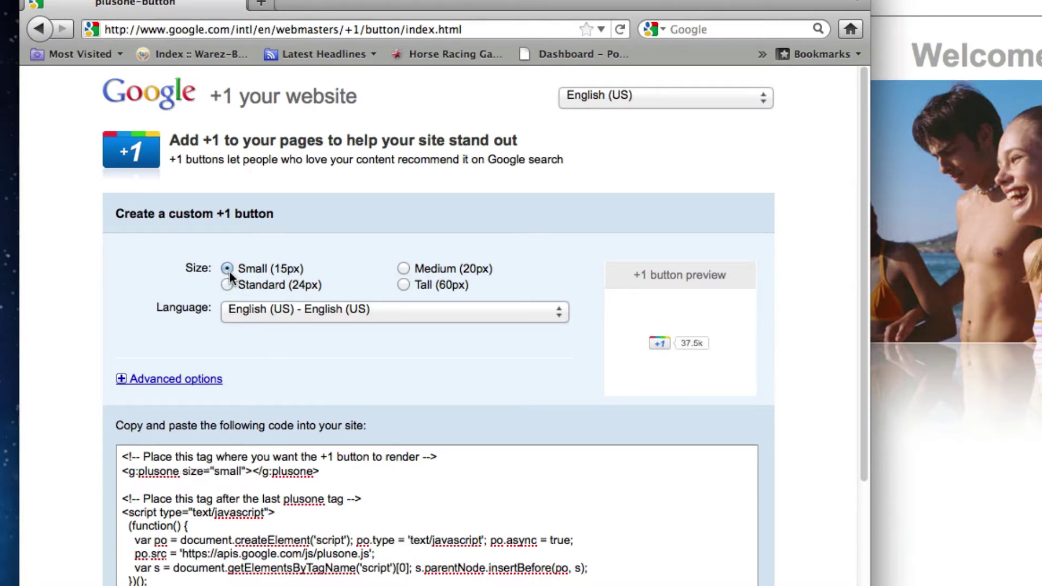
{"action": "left_click", "coordinate": [402, 270]}
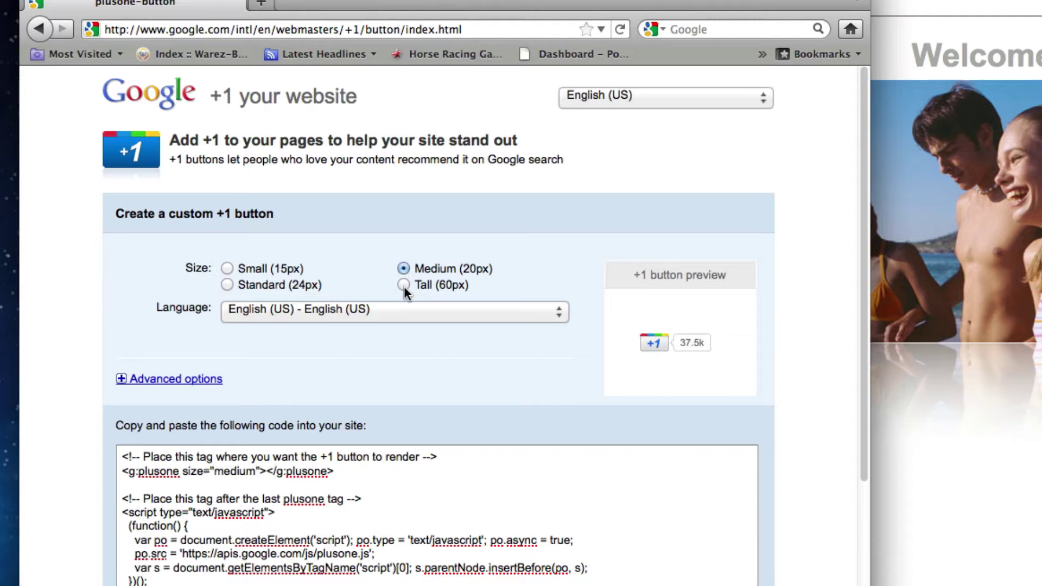
{"action": "left_click", "coordinate": [404, 285]}
{"action": "left_click", "coordinate": [226, 285]}
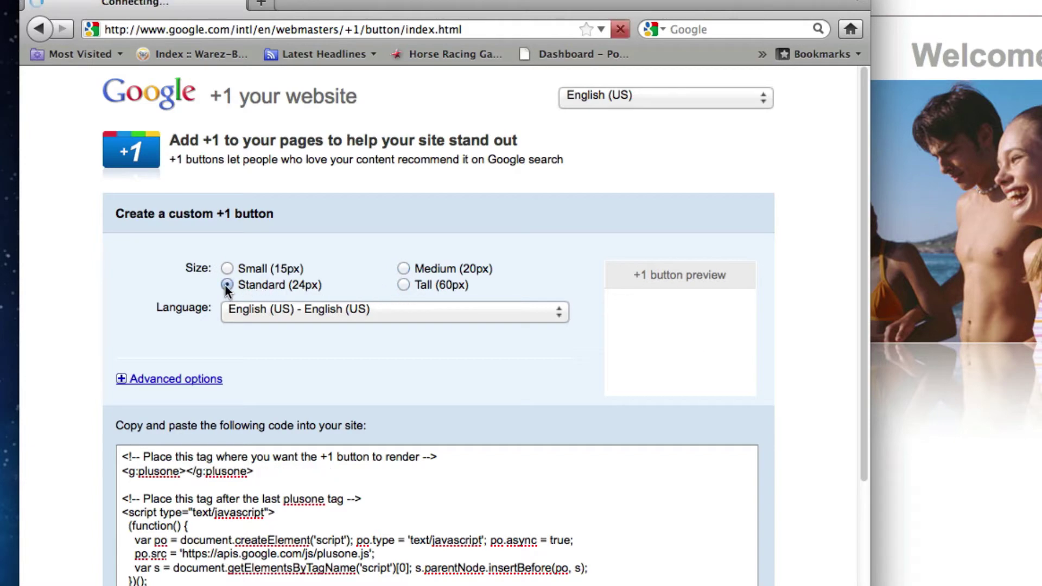
- Keep English (US) as the button language and expand the advanced options
{"action": "left_click", "coordinate": [271, 314]}
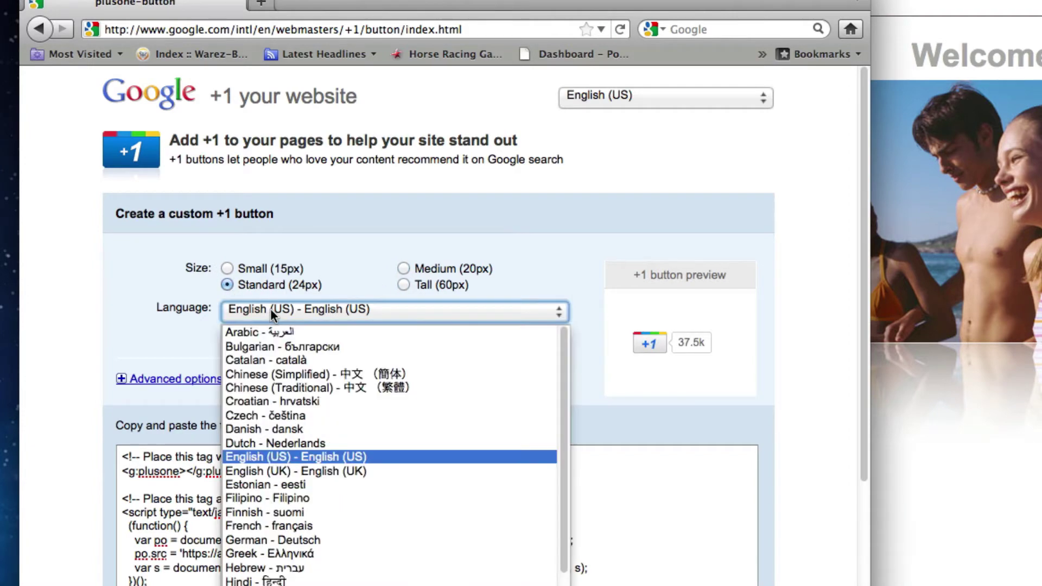
{"action": "left_click", "coordinate": [270, 308]}
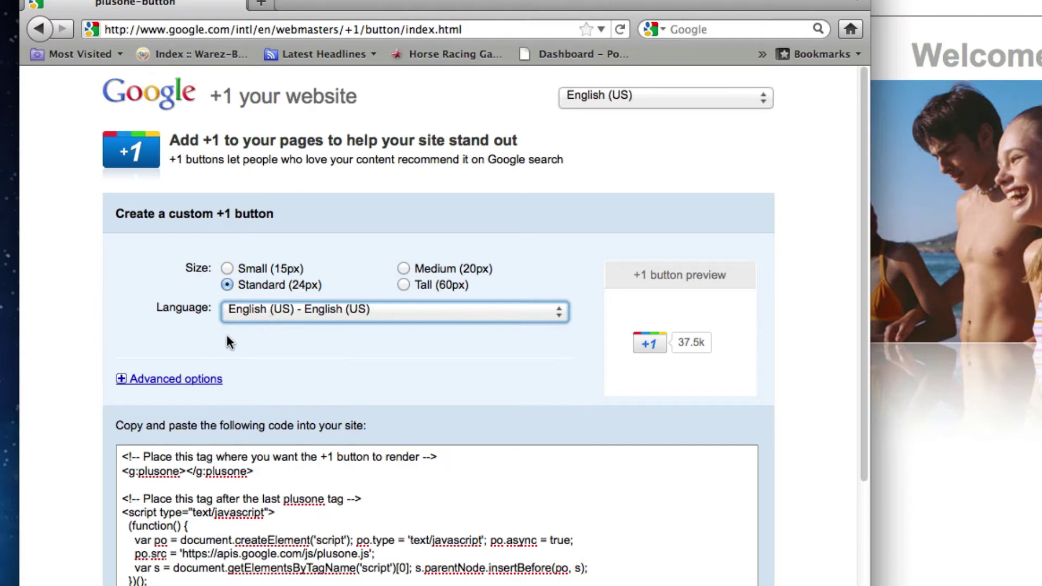
{"action": "left_click", "coordinate": [120, 379]}
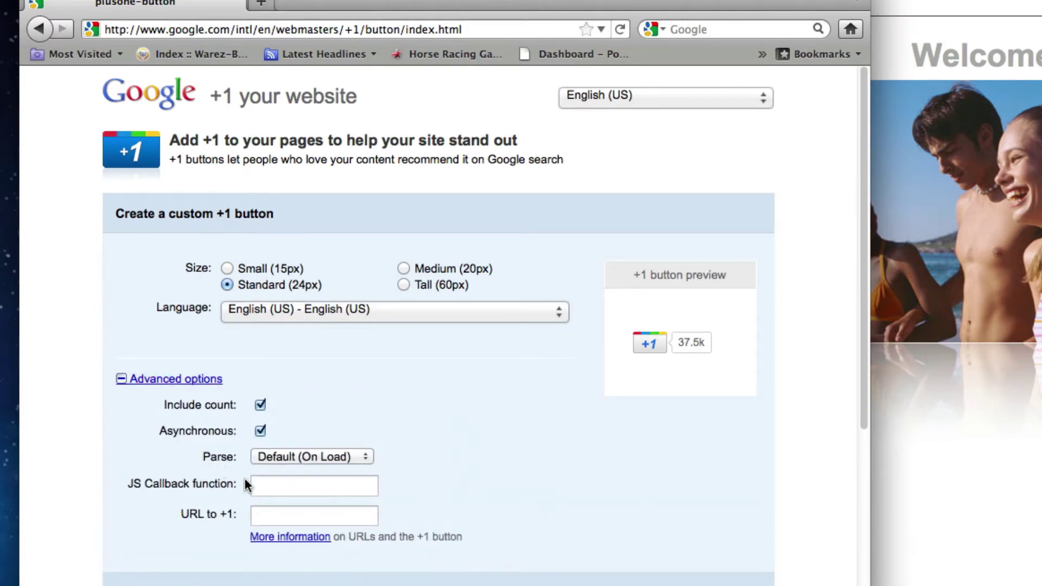
{"action": "left_click", "coordinate": [267, 515]}
{"action": "type", "text": "htt"}
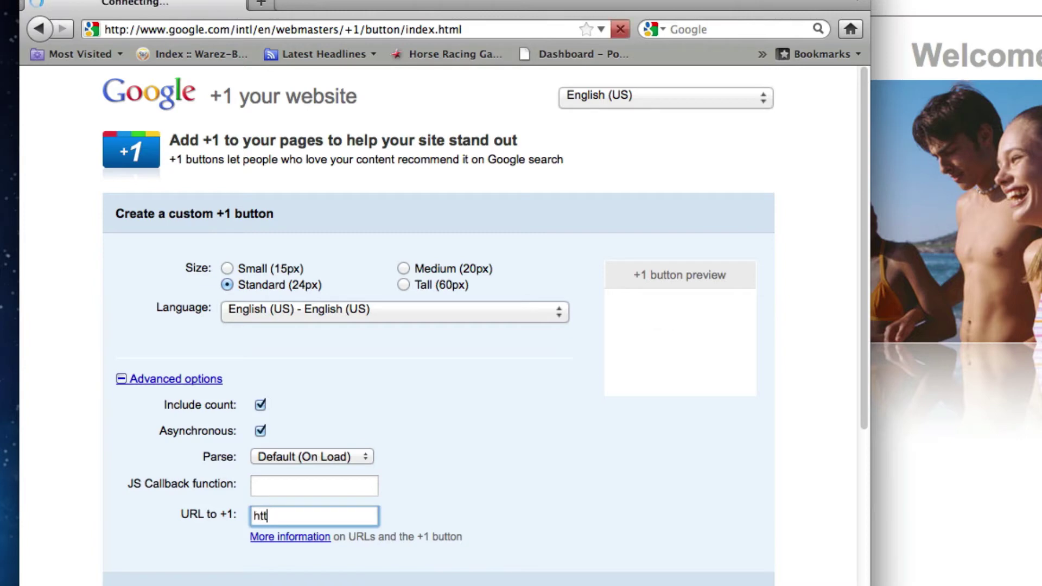
{"action": "type", "text": "p://www.mysite.com"}
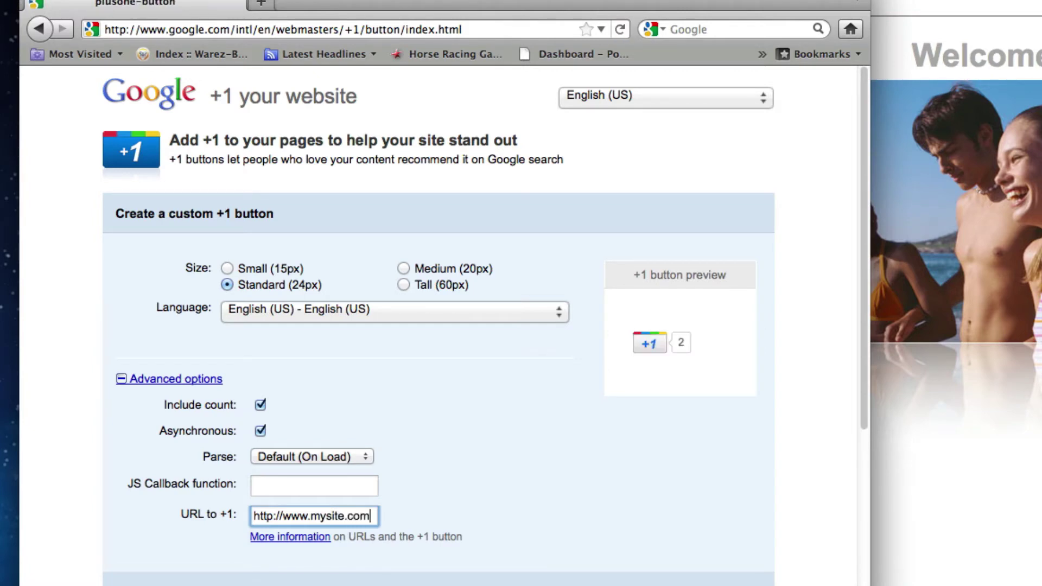
{"action": "scroll", "coordinate": [434, 326], "scroll_direction": "down", "scroll_amount": 5}
{"action": "scroll", "coordinate": [187, 537], "scroll_direction": "down", "scroll_amount": 3}
{"action": "left_click_drag", "start_coordinate": [185, 537], "coordinate": [118, 393]}
{"action": "right_click", "coordinate": [201, 410]}
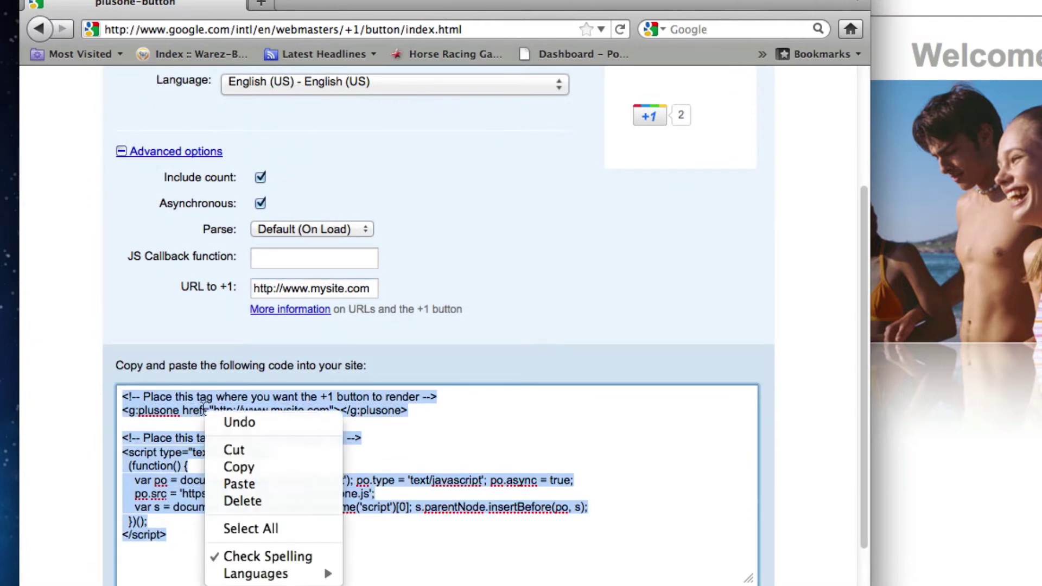
{"action": "left_click", "coordinate": [250, 468]}
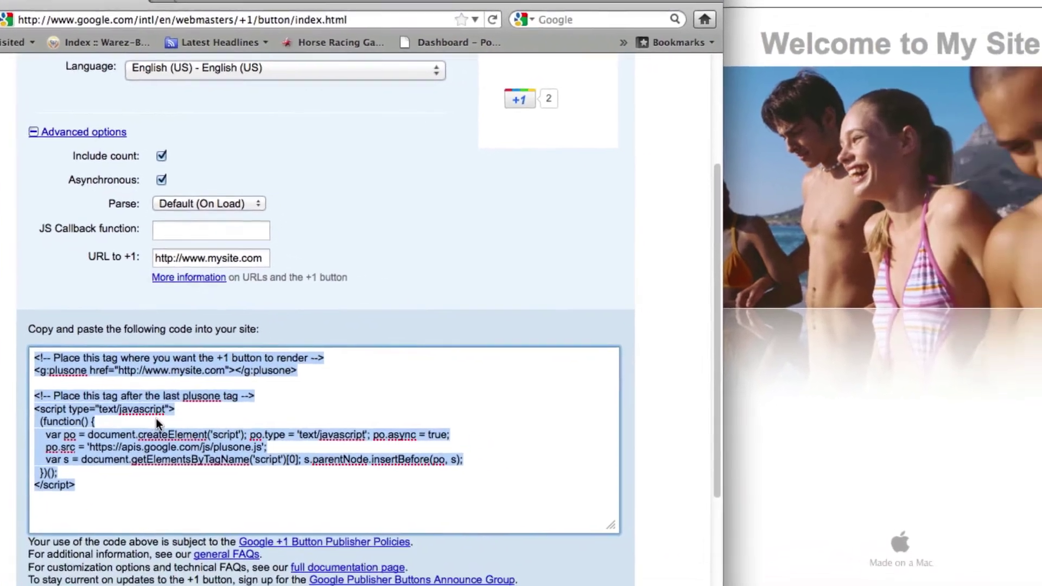
- Add an HTML Snippet holding the pasted +1 code, apply it, and move it left beneath the photo
{"action": "left_click", "coordinate": [895, 467]}
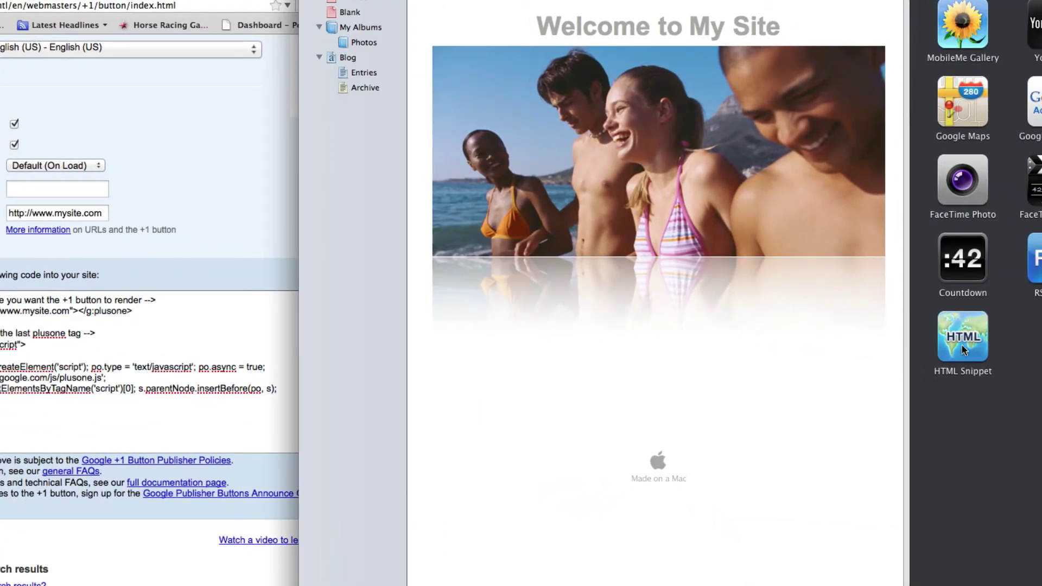
{"action": "left_click_drag", "start_coordinate": [961, 345], "coordinate": [718, 325]}
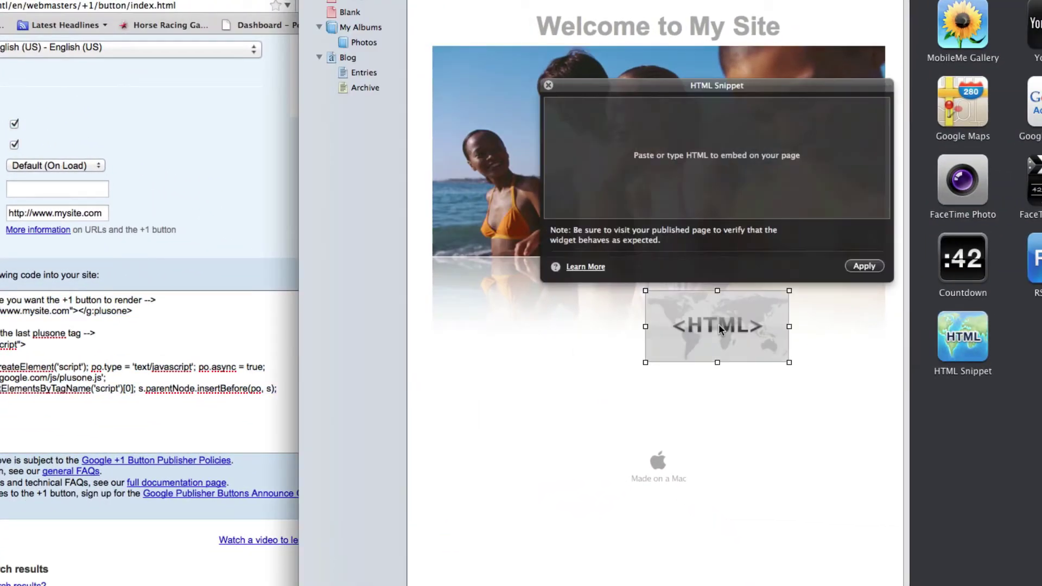
{"action": "right_click", "coordinate": [639, 170]}
{"action": "left_click", "coordinate": [656, 193]}
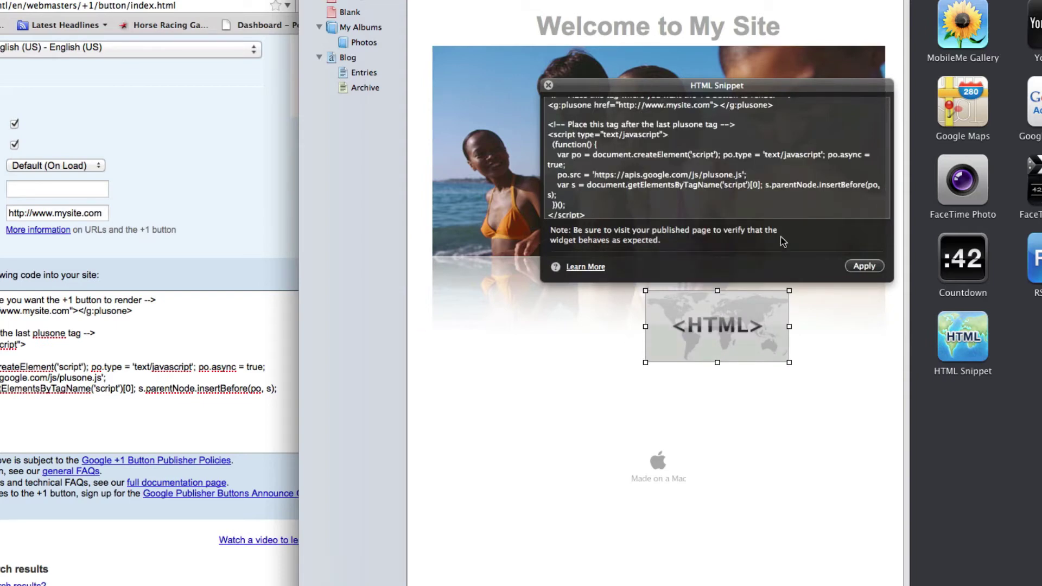
{"action": "left_click", "coordinate": [863, 266]}
{"action": "left_click", "coordinate": [548, 85]}
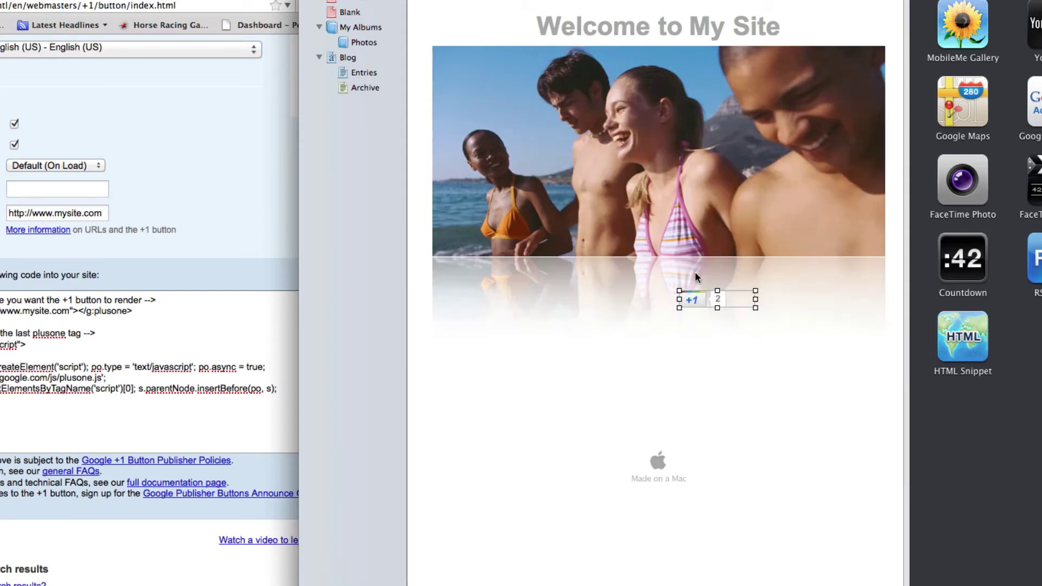
{"action": "left_click_drag", "start_coordinate": [696, 300], "coordinate": [651, 305]}
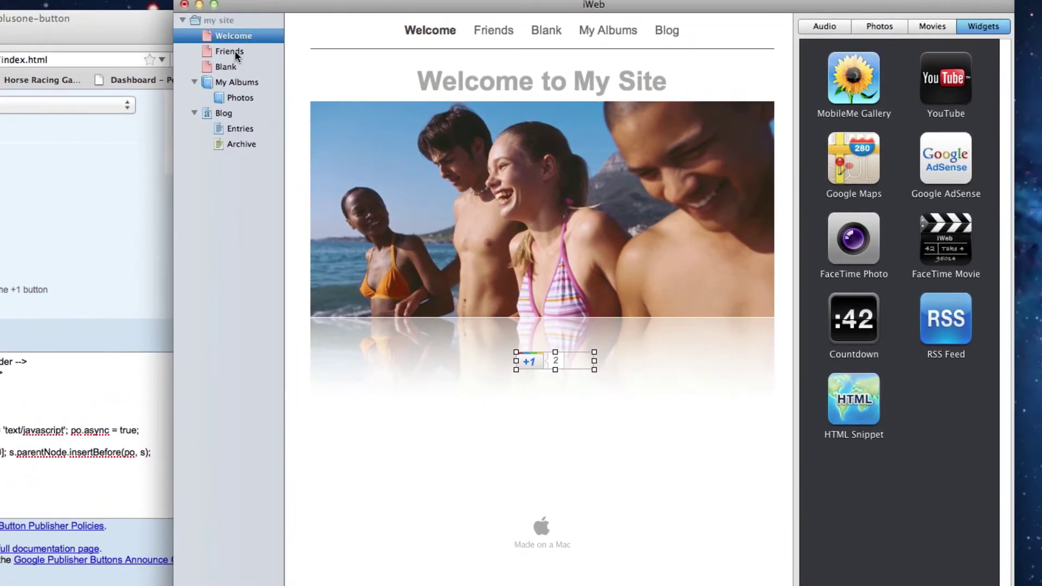
- On the Friends page, add an HTML Snippet with the +1 code, appending /page2.html to its href, and apply it
{"action": "left_click", "coordinate": [234, 50]}
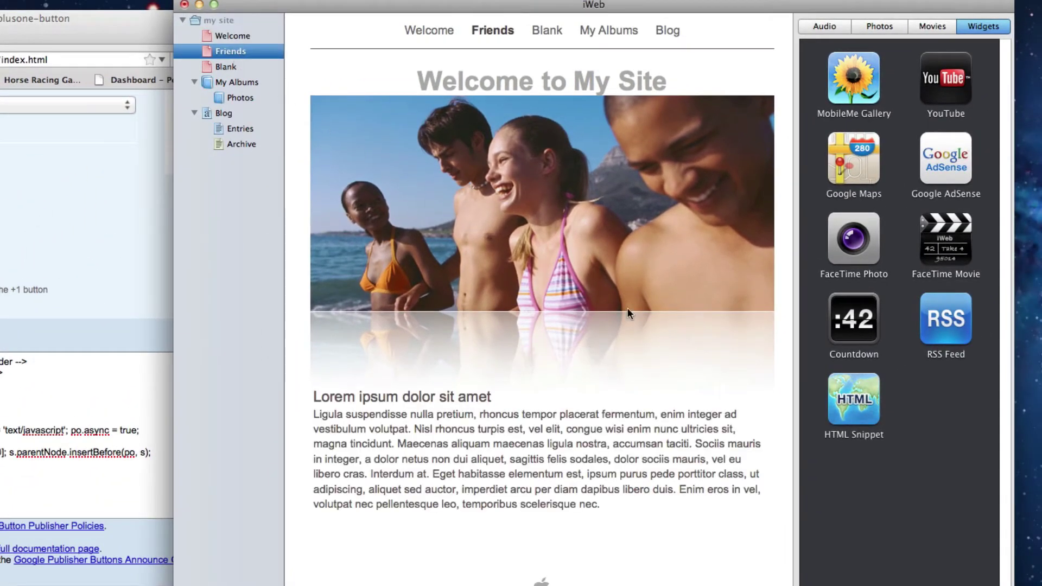
{"action": "left_click_drag", "start_coordinate": [829, 391], "coordinate": [611, 369]}
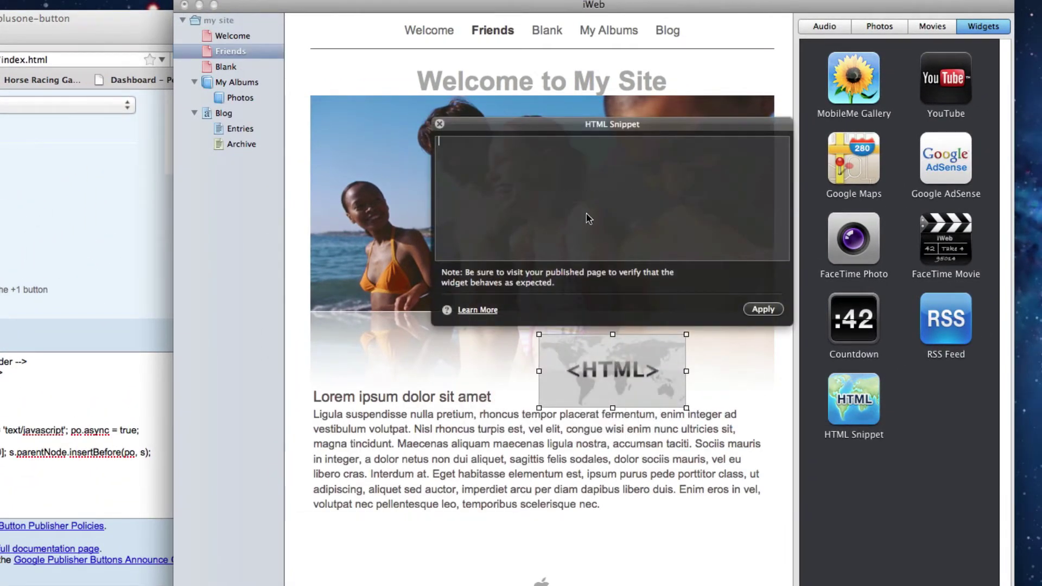
{"action": "key", "text": "super+v"}
{"action": "scroll", "coordinate": [604, 154], "scroll_direction": "up", "scroll_amount": 3}
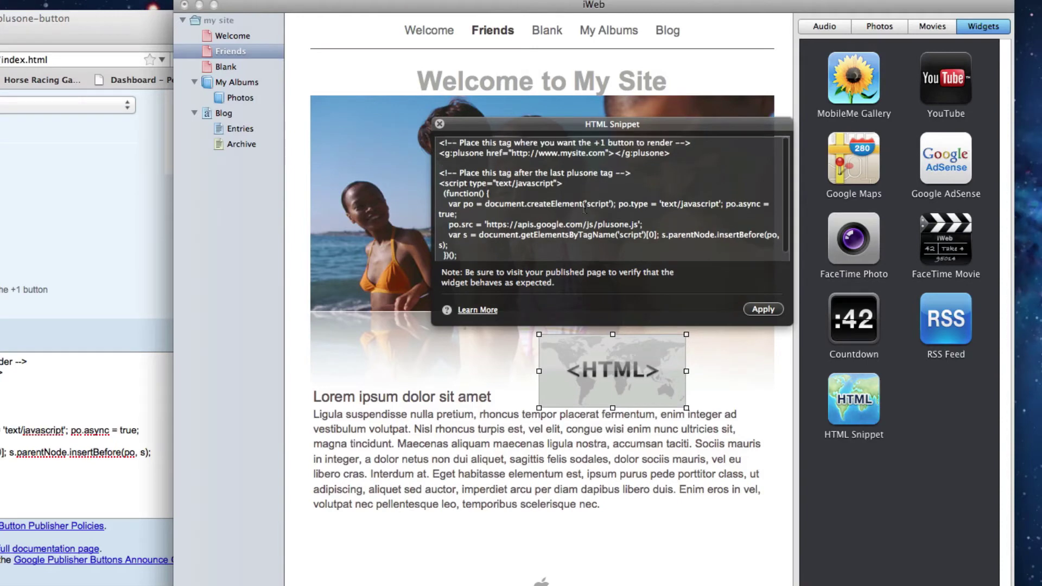
{"action": "type", "text": "/"}
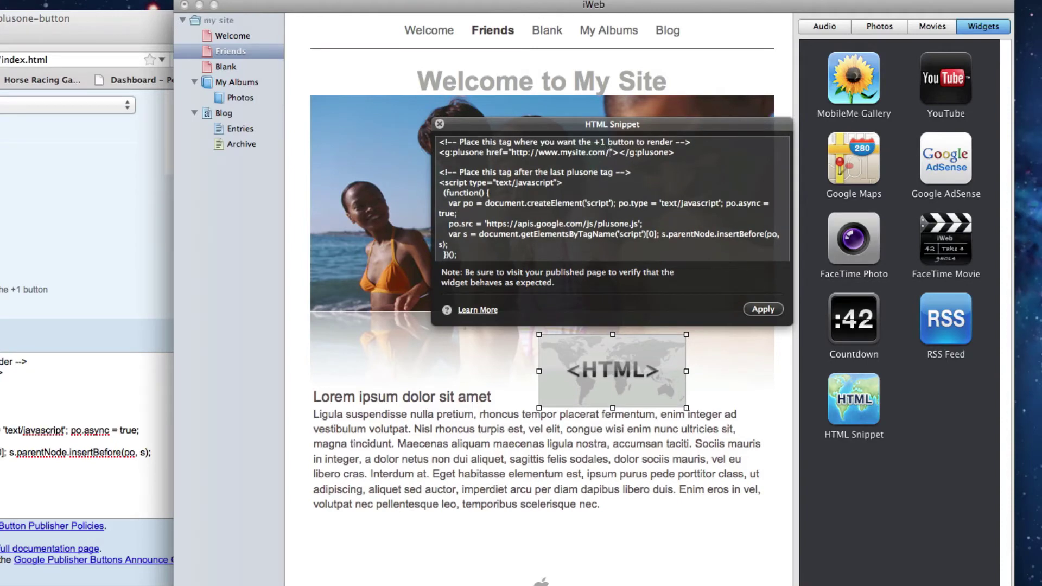
{"action": "type", "text": "page2.htm"}
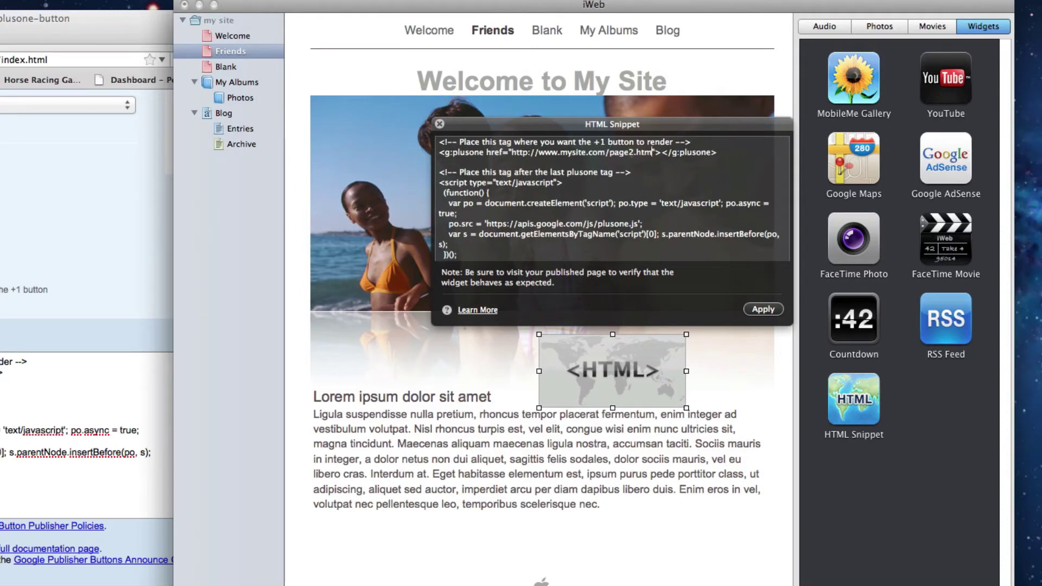
{"action": "type", "text": "l"}
{"action": "left_click", "coordinate": [762, 310]}
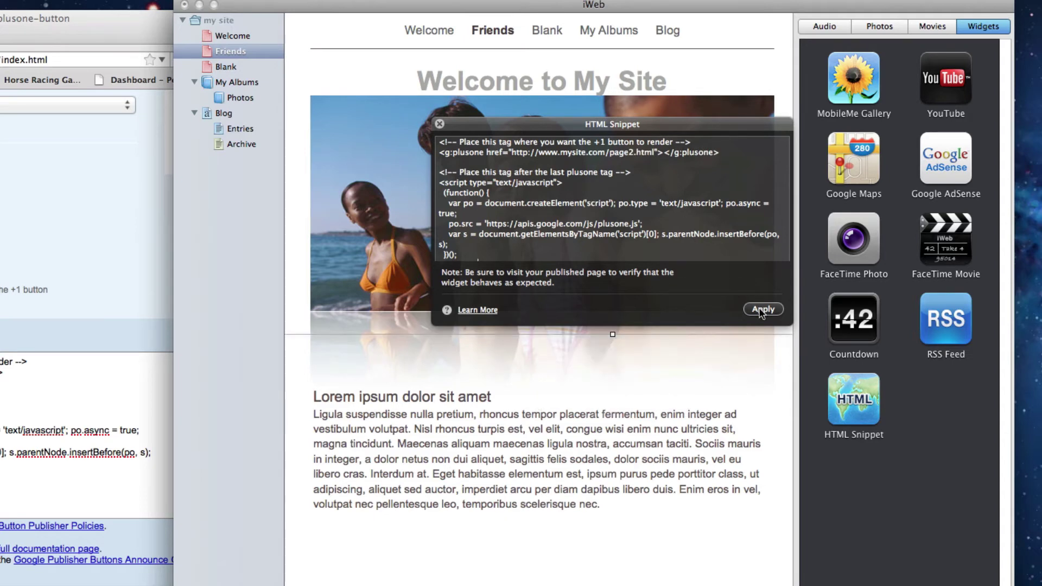
{"action": "left_click", "coordinate": [440, 124]}
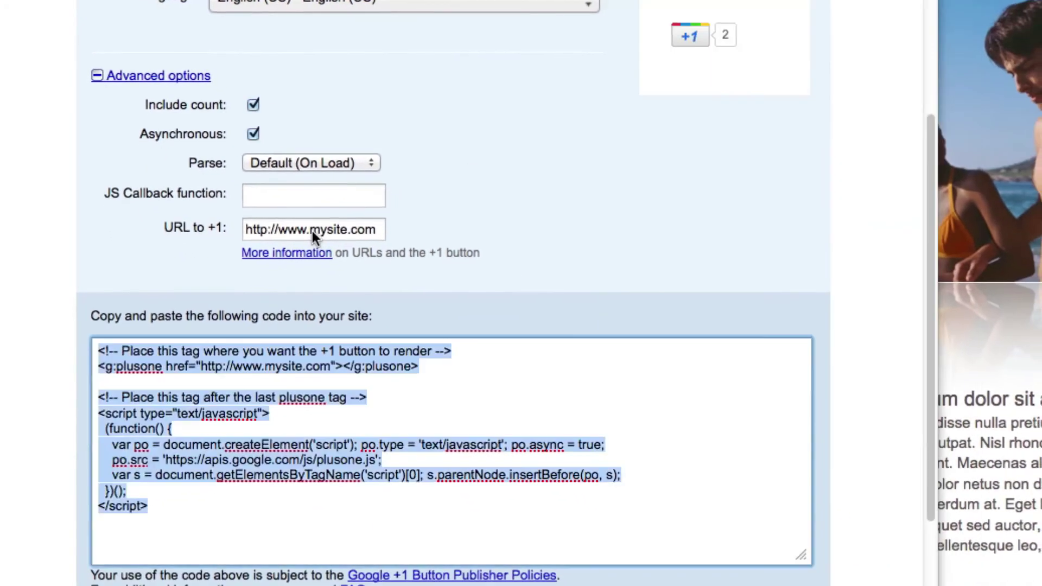
- Clear the URL to +1 field and copy the resulting href-free <g:plusone></g:plusone> embed code
{"action": "triple_click", "coordinate": [312, 230]}
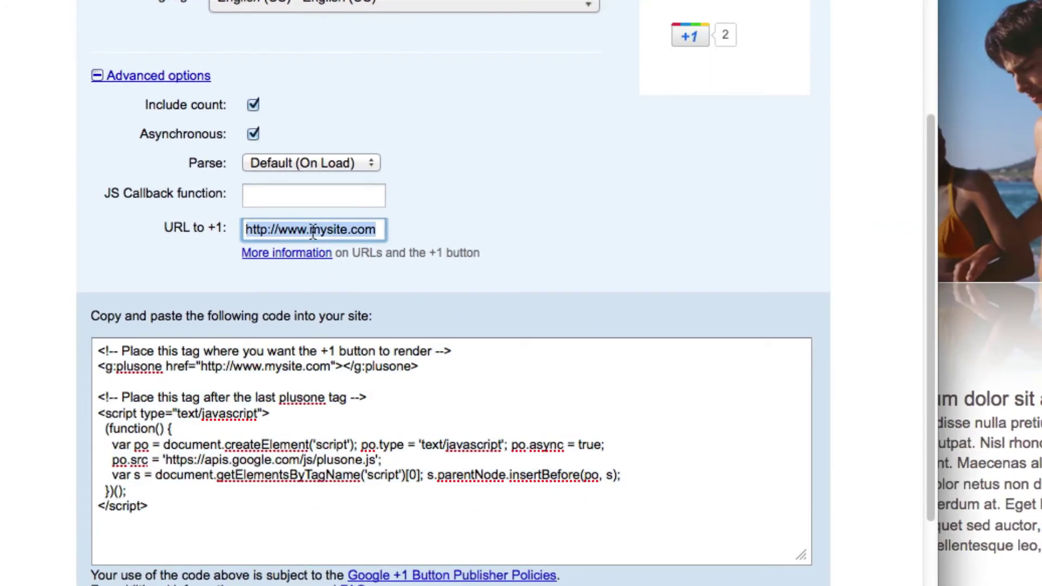
{"action": "key", "text": "BackSpace"}
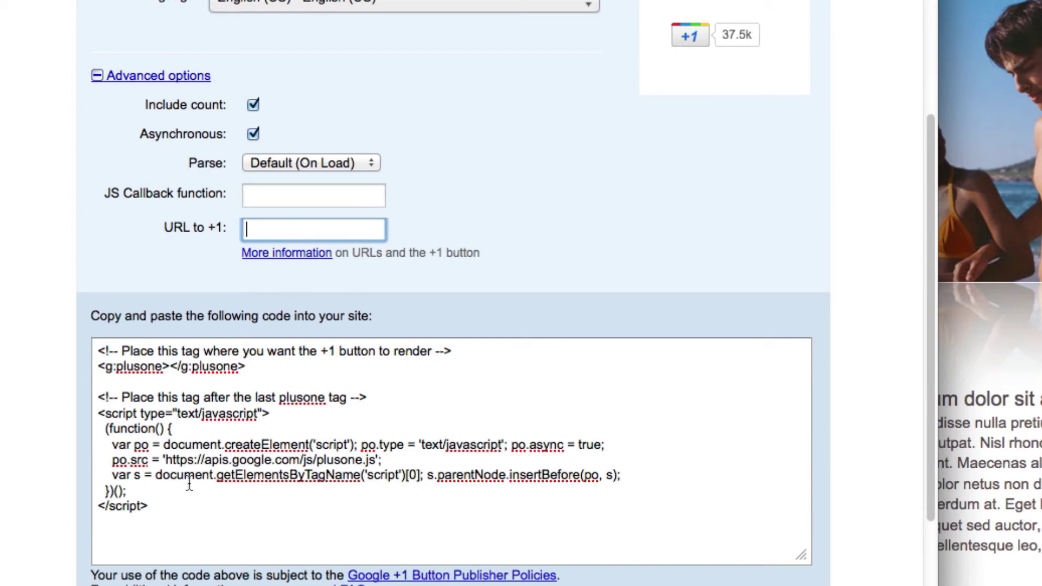
{"action": "left_click_drag", "start_coordinate": [173, 522], "coordinate": [100, 347]}
{"action": "right_click", "coordinate": [117, 365]}
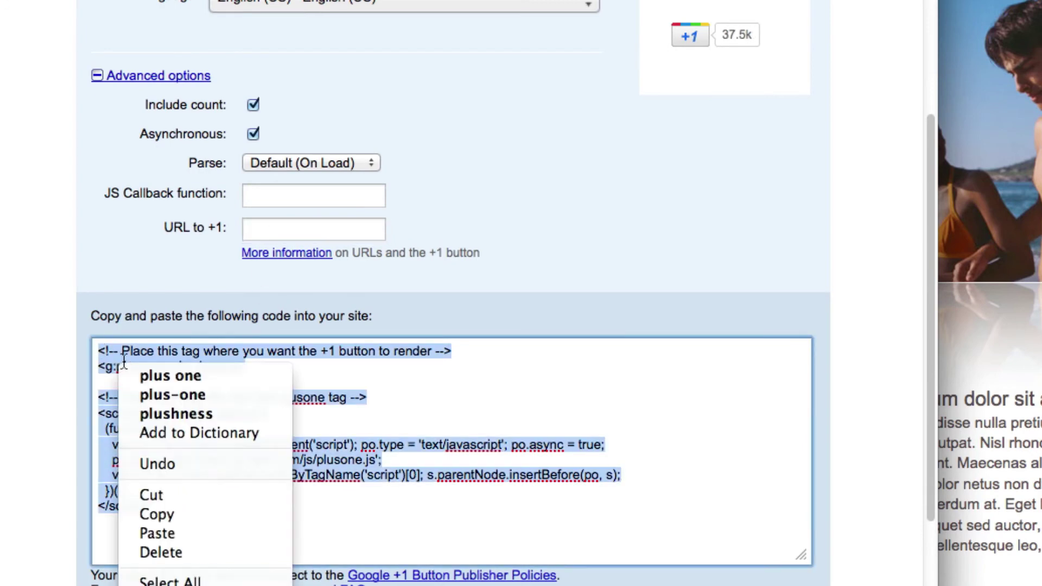
{"action": "left_click", "coordinate": [176, 515]}
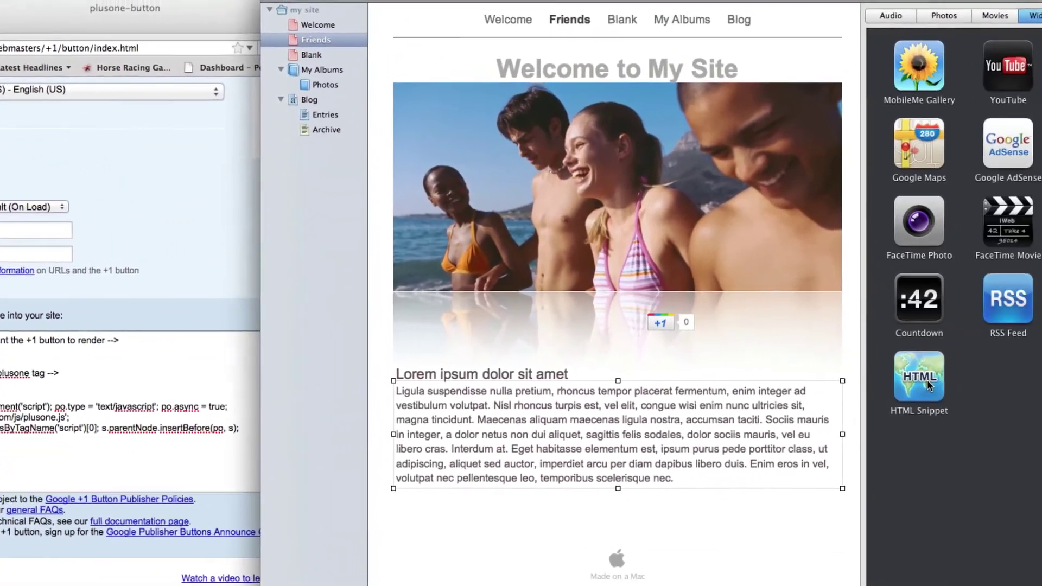
- Add another HTML Snippet to the Friends page with the URL-free +1 code and apply it
{"action": "left_click_drag", "start_coordinate": [921, 437], "coordinate": [687, 489]}
{"action": "right_click", "coordinate": [656, 325]}
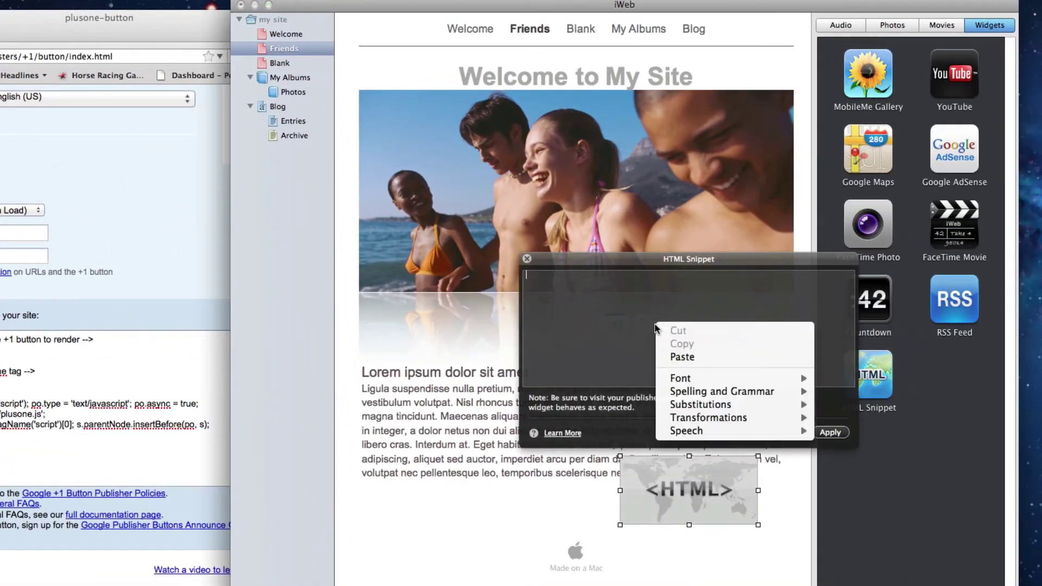
{"action": "left_click", "coordinate": [688, 358]}
{"action": "left_click", "coordinate": [826, 433]}
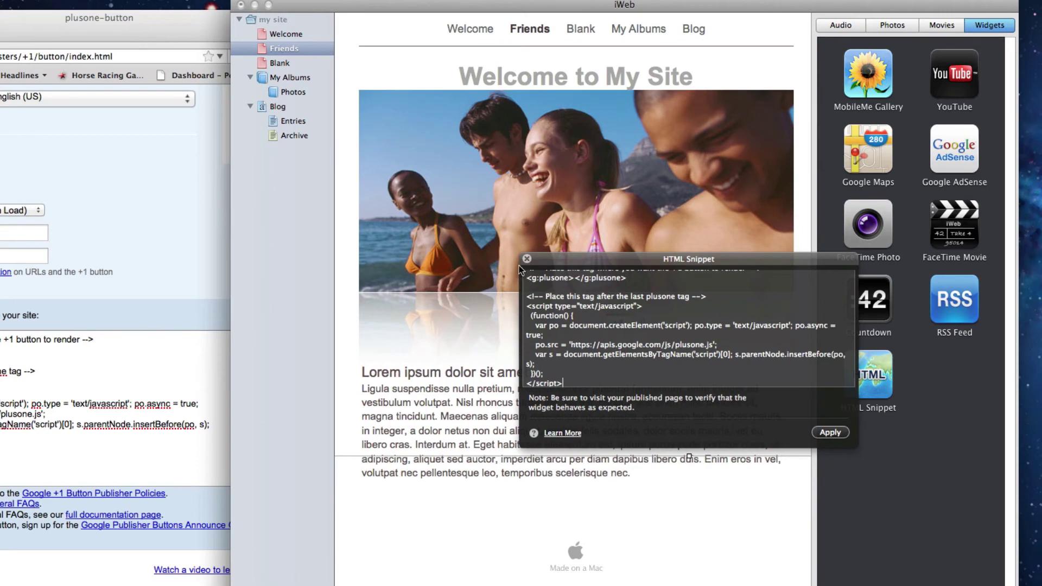
{"action": "left_click", "coordinate": [444, 502]}
- Move the new +1 button beneath the photo and close the reopened snippet editor
{"action": "left_click_drag", "start_coordinate": [597, 472], "coordinate": [619, 320]}
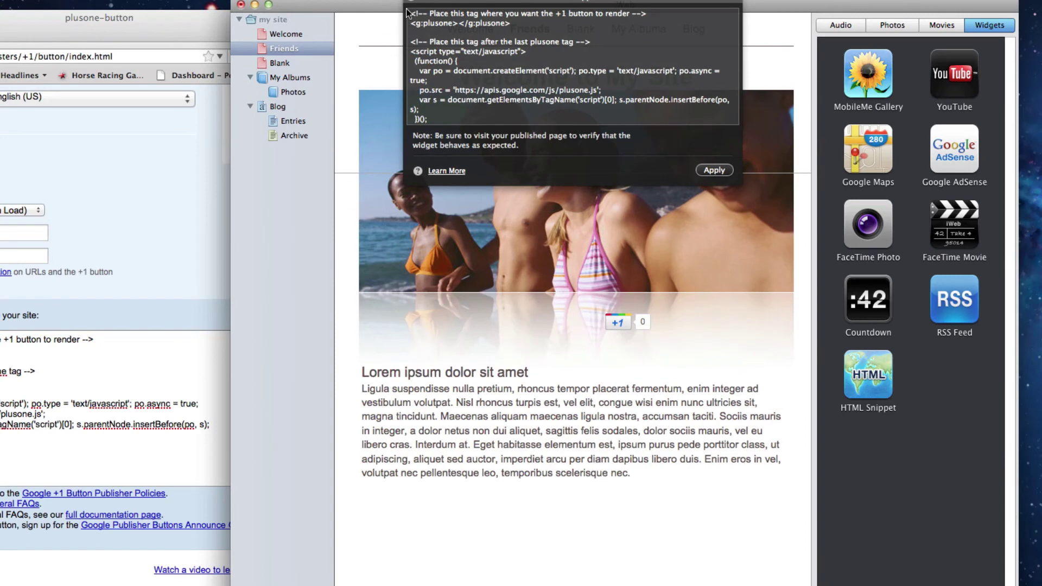
{"action": "left_click", "coordinate": [407, 10]}
{"action": "left_click_drag", "start_coordinate": [341, 203], "coordinate": [621, 210]}
{"action": "left_click_drag", "start_coordinate": [357, 220], "coordinate": [525, 233]}
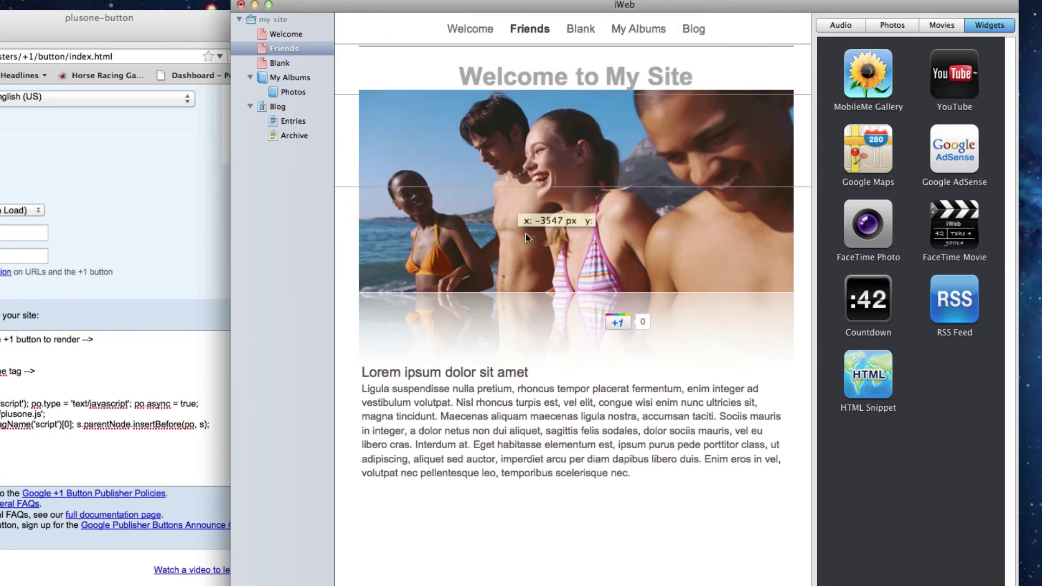